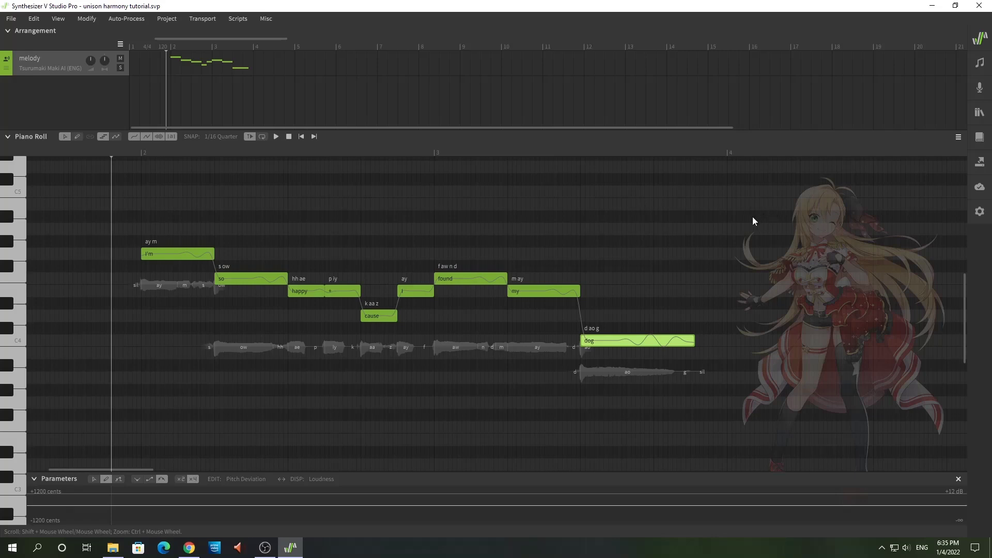
- Make two duplicate copies of the melody track
click(277, 135)
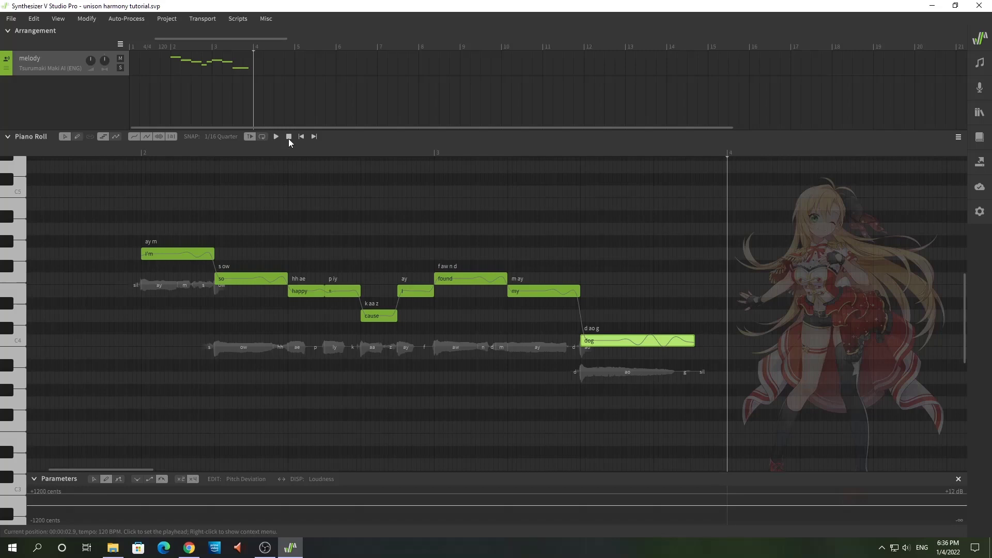
right_click(54, 58)
click(70, 66)
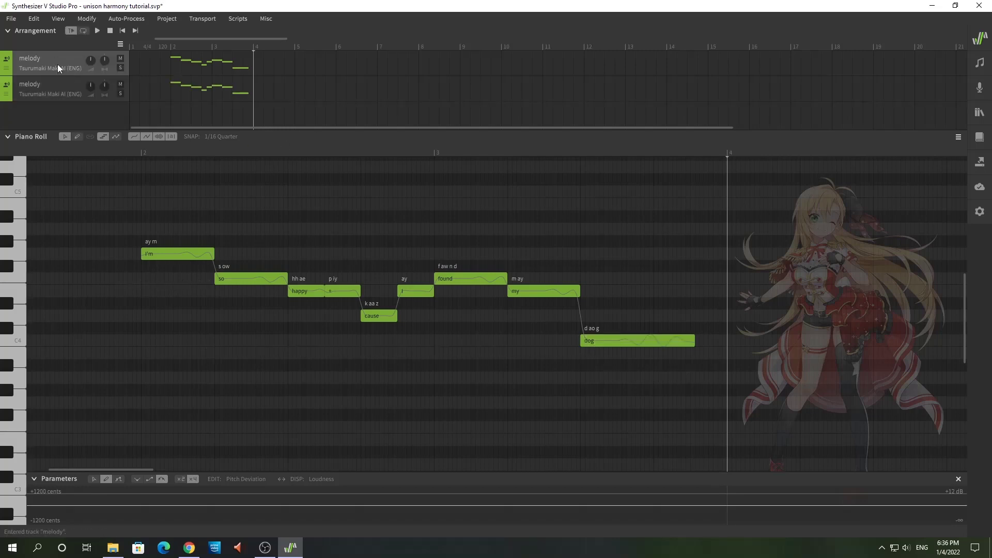
click(57, 64)
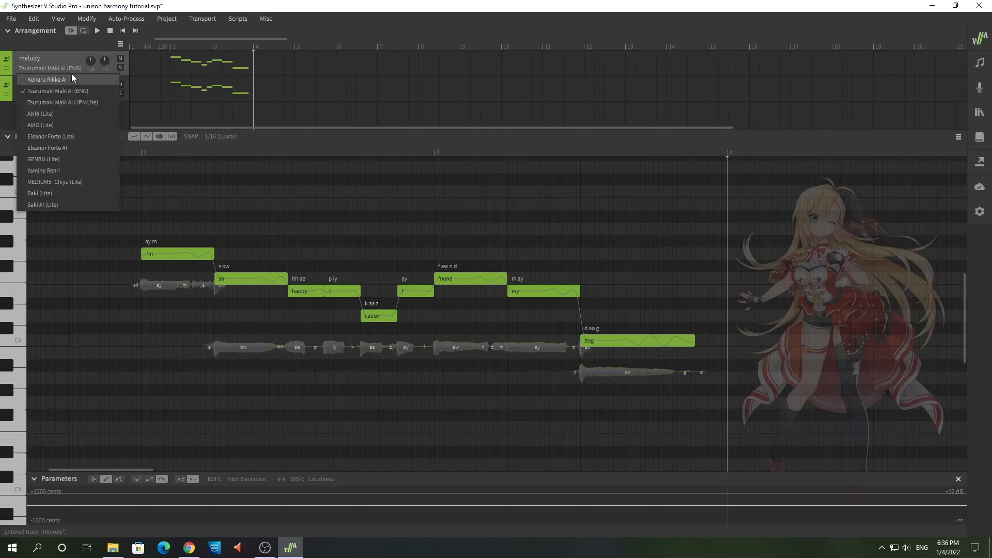
key(Escape)
right_click(64, 60)
click(79, 66)
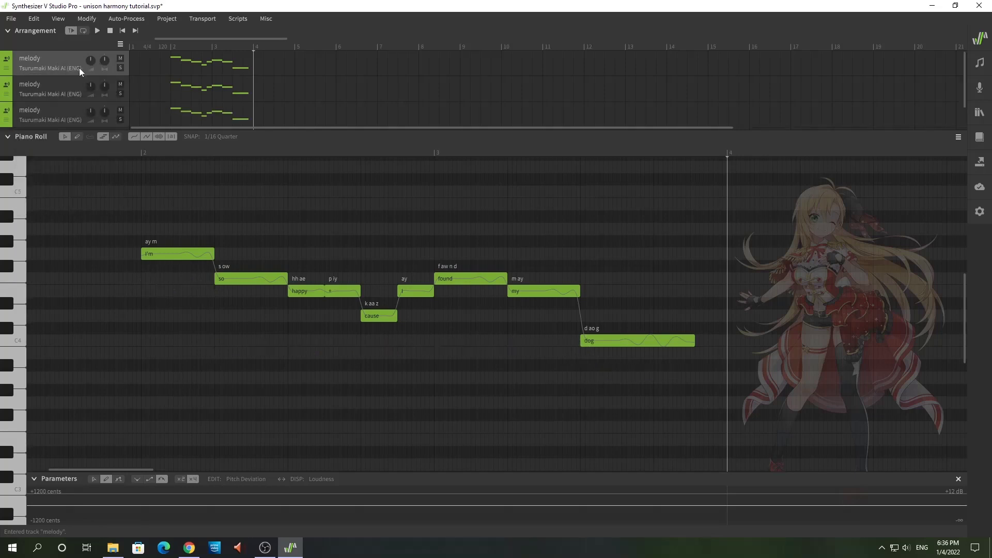
- Rename the two copied tracks to 'part1' and 'part2'
click(39, 86)
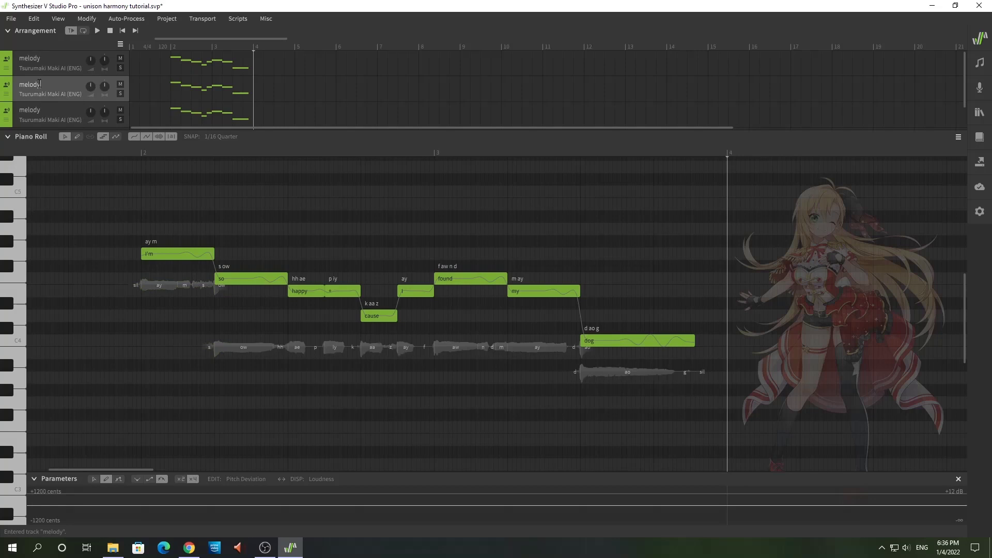
double_click(39, 83)
text(part1)
right_click(32, 110)
click(31, 113)
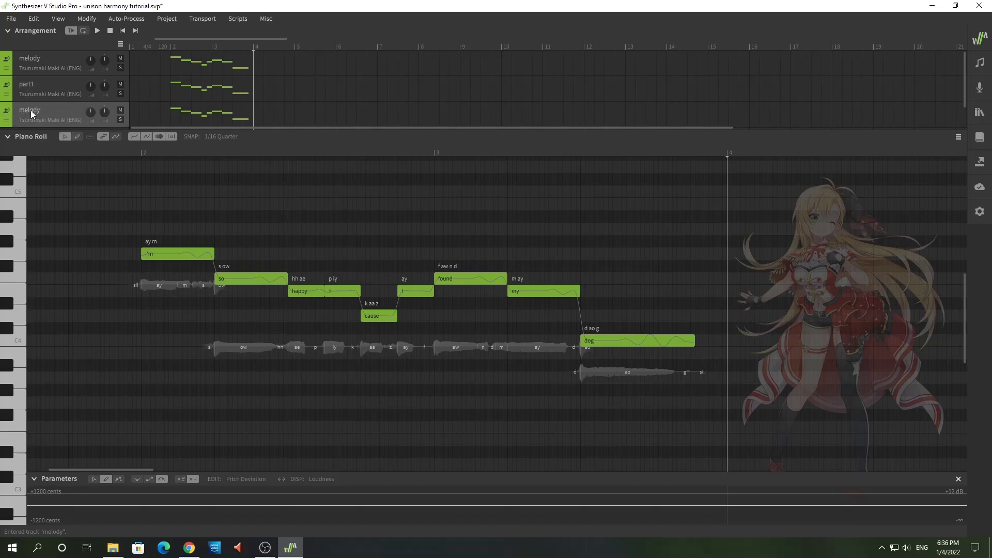
key(BackSpace)
key(BackSpace)
key(BackSpace)
key(BackSpace)
key(BackSpace)
key(BackSpace)
text(part2)
- Assign Koharu Rikka AI to part1 and Eleanor Forte AI to part2
click(60, 95)
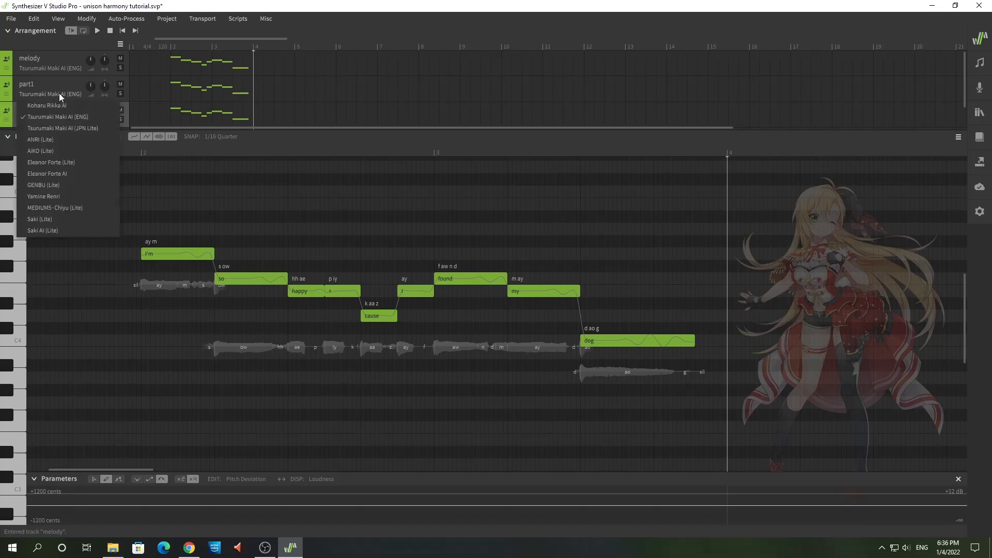
click(63, 103)
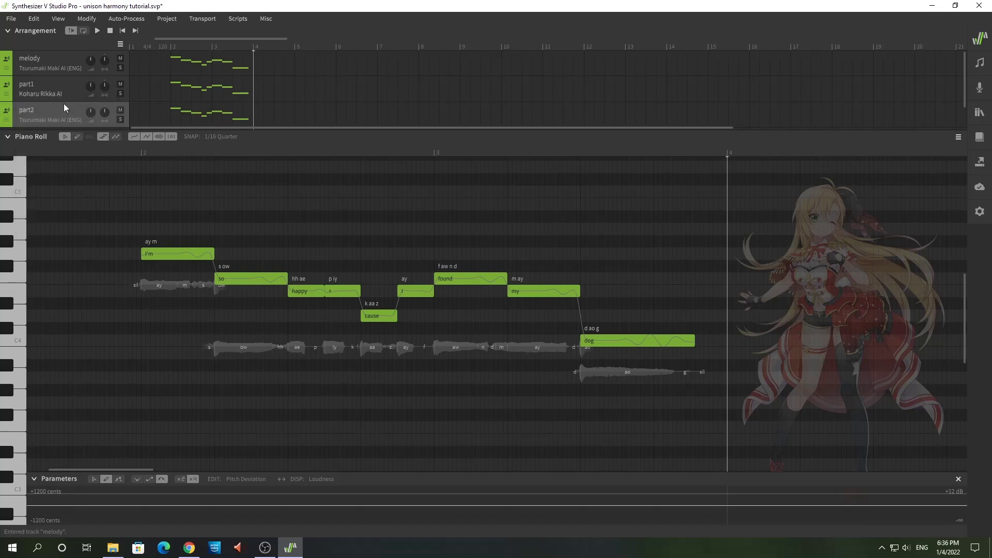
click(61, 120)
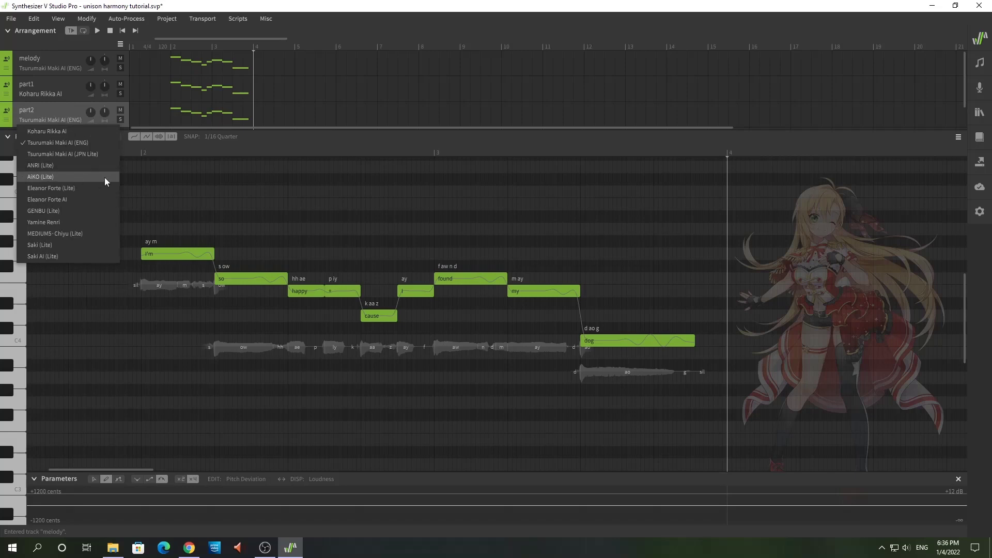
click(64, 198)
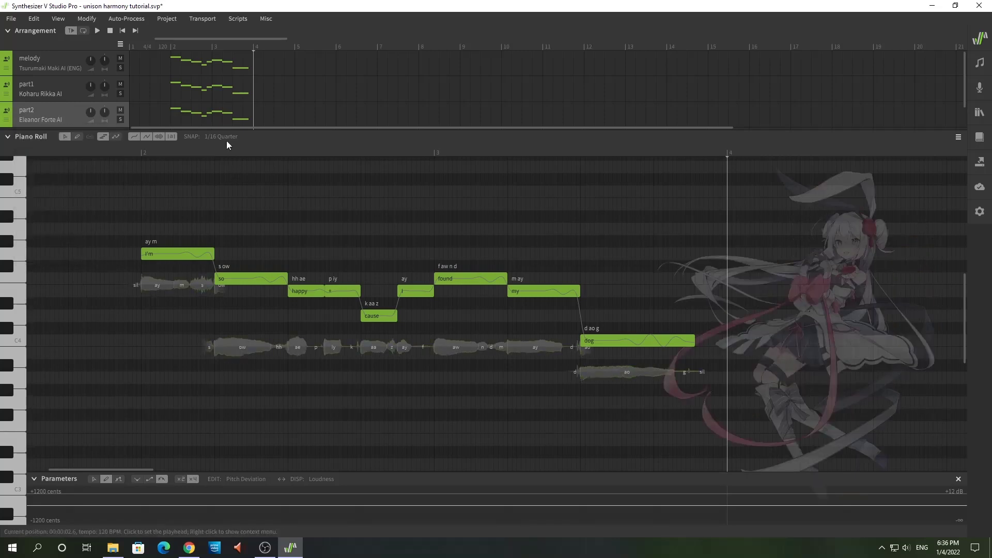
click(132, 150)
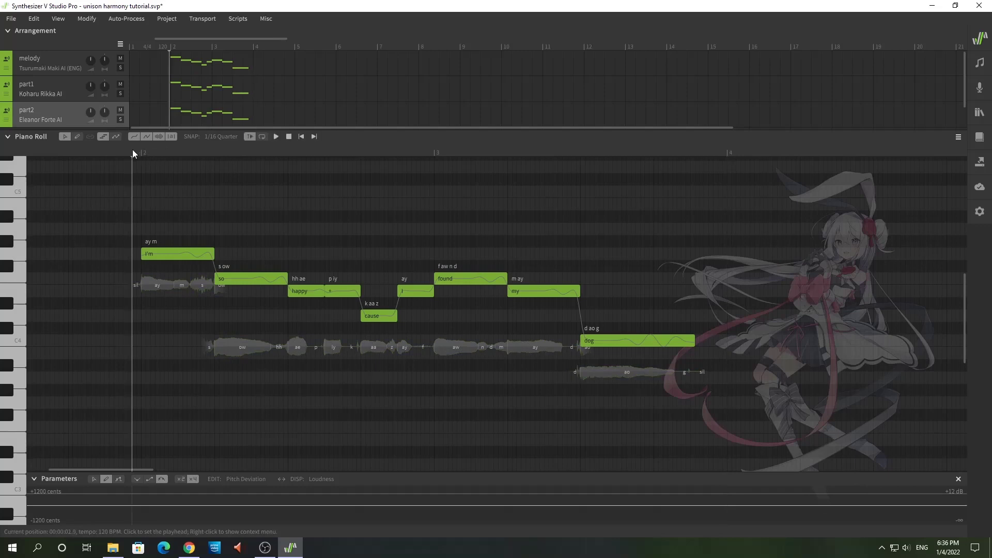
click(118, 150)
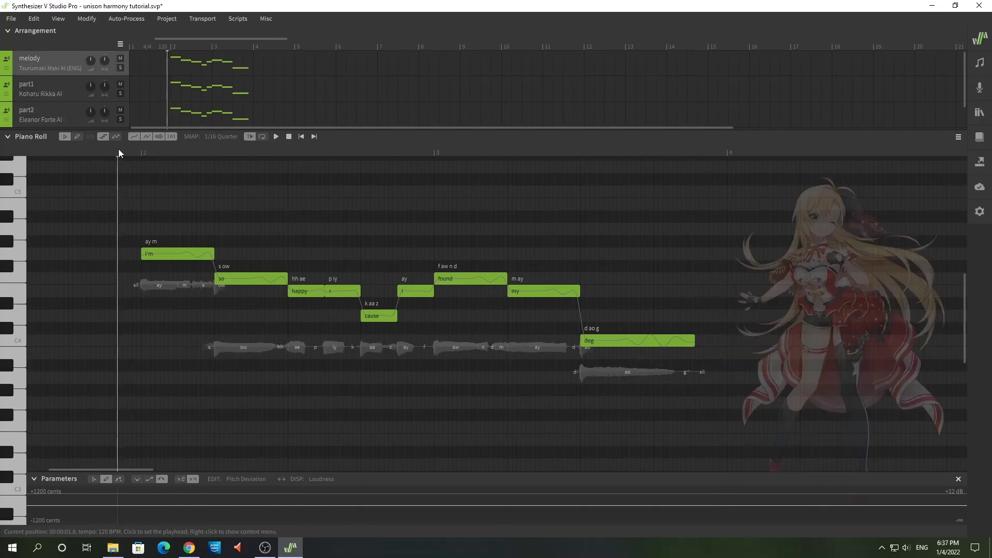
key(space)
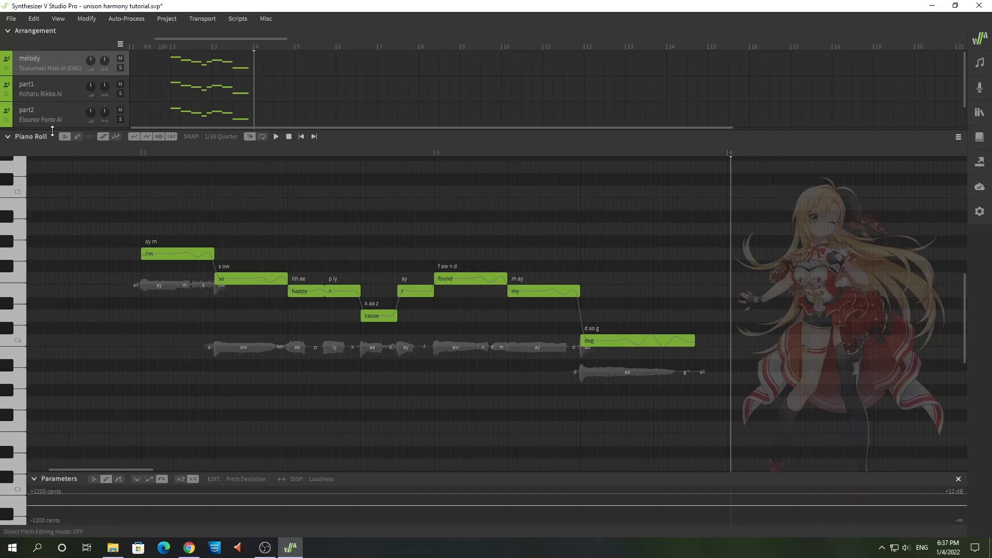
click(120, 93)
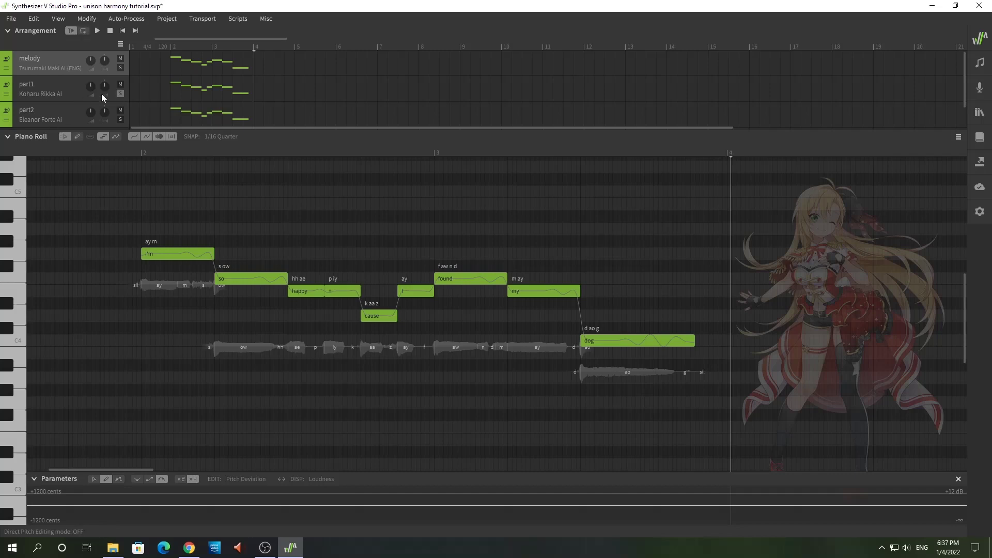
click(111, 152)
key(space)
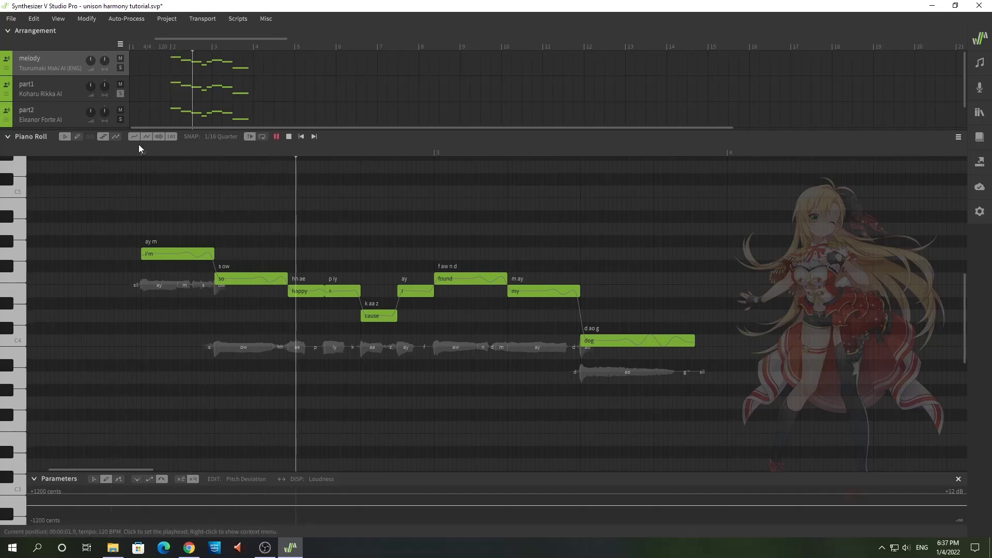
click(83, 116)
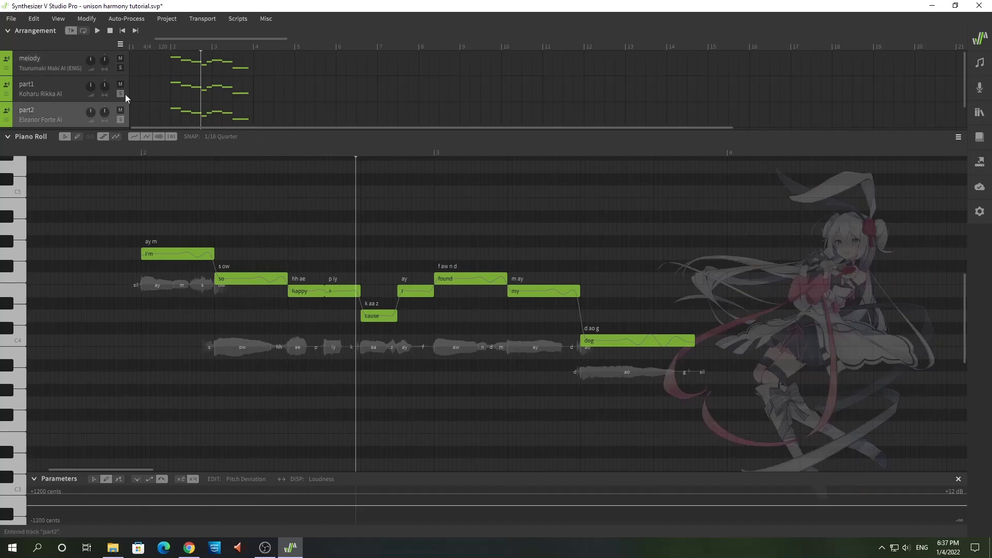
key(space)
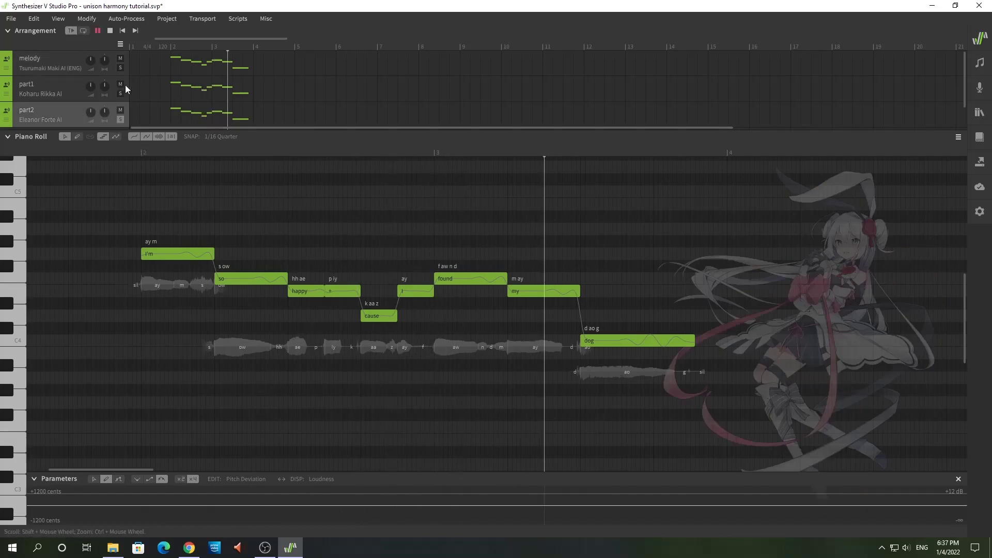
key(space)
click(120, 68)
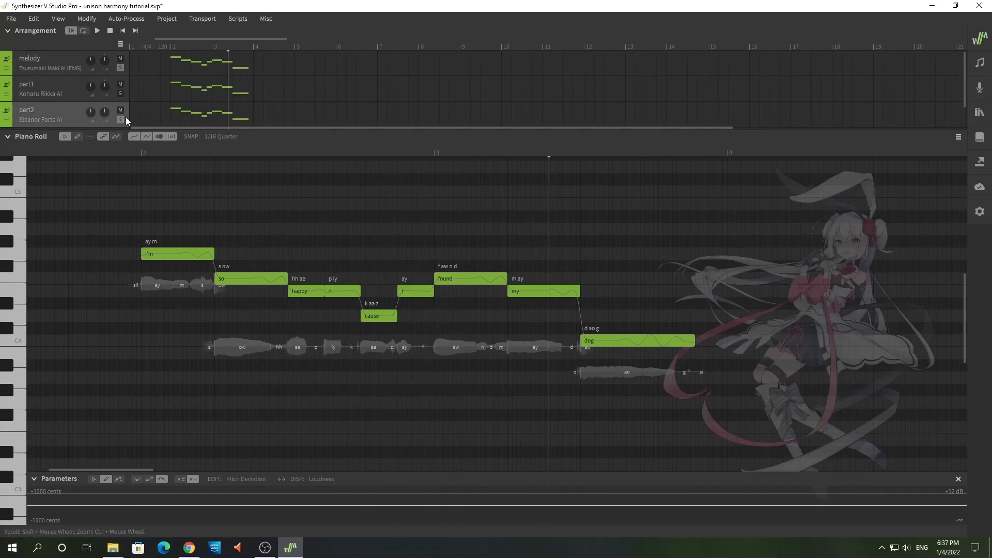
click(105, 153)
key(space)
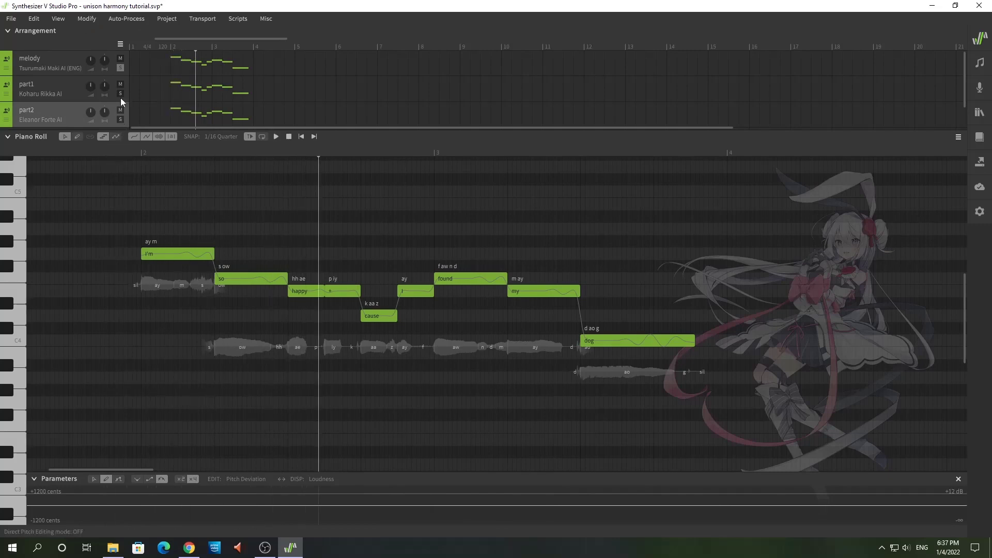
click(117, 151)
key(space)
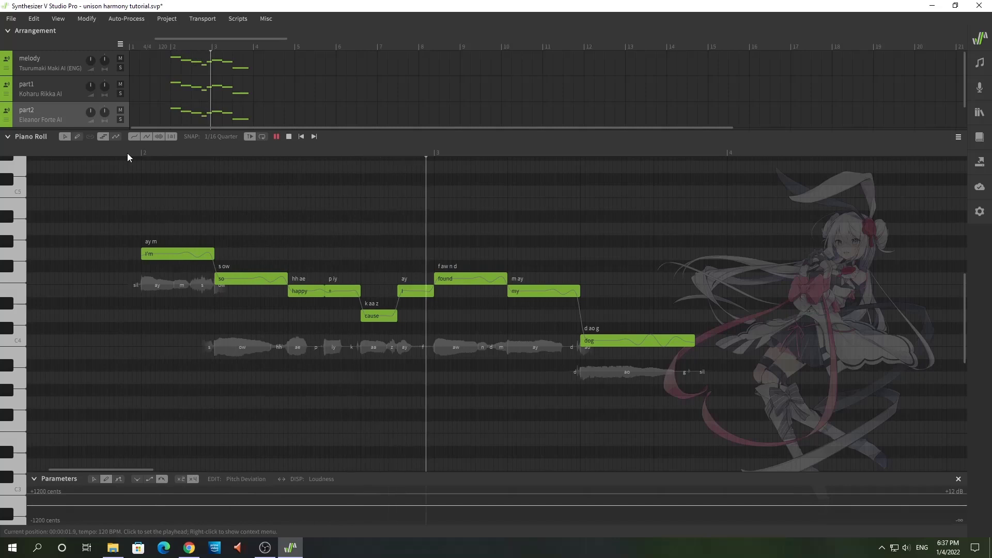
key(space)
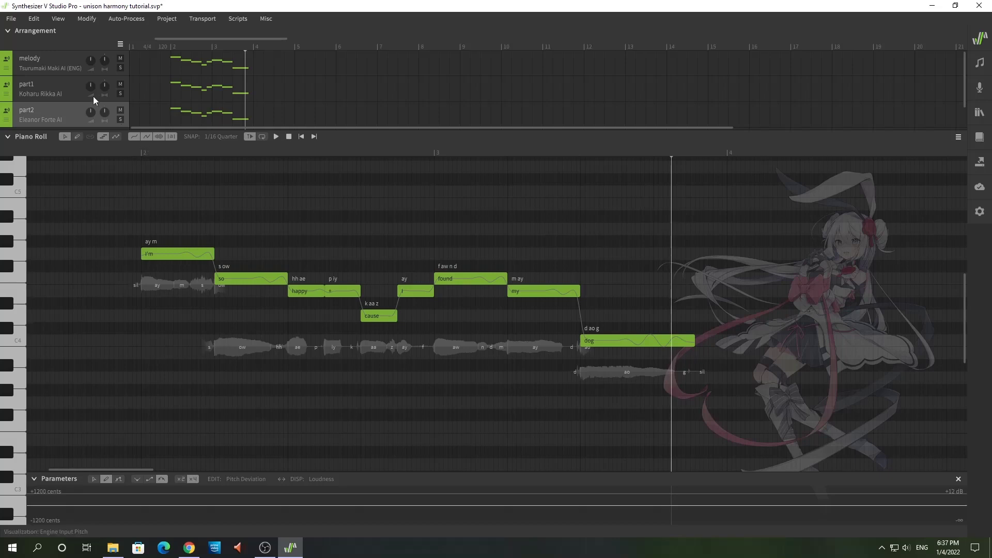
click(67, 59)
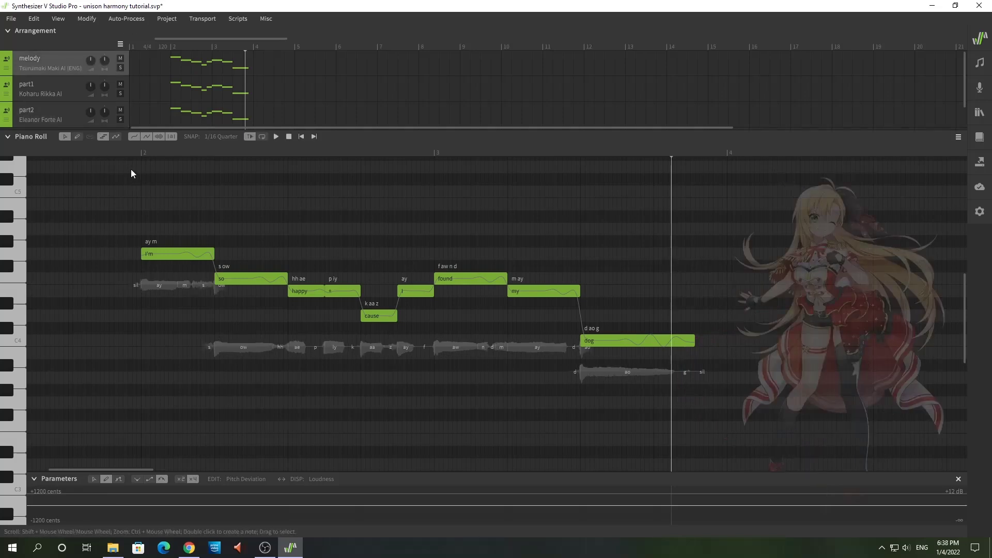
- Auto-tune all melody notes' pitch with improvisation 45 and seed 0
key(ctrl+a)
click(147, 218)
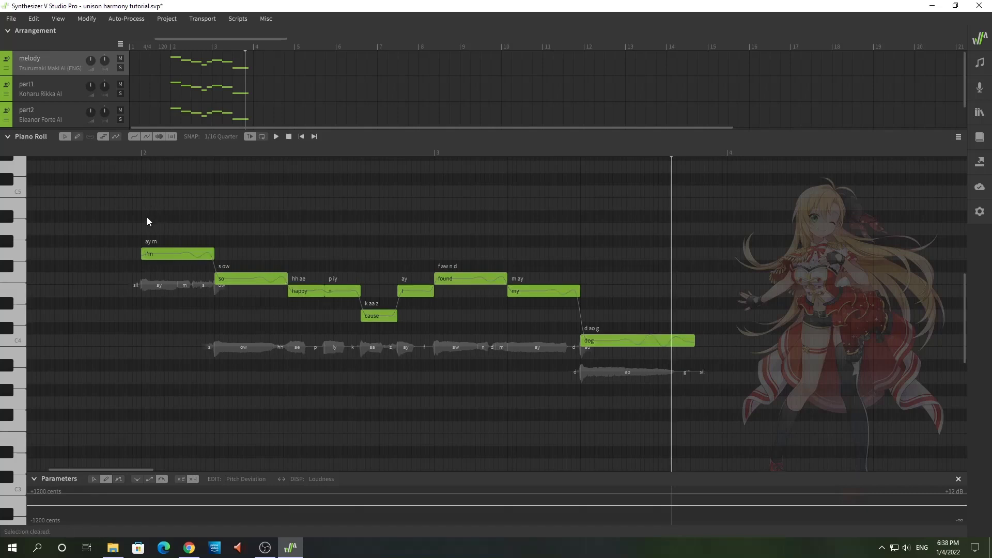
key(ctrl+a)
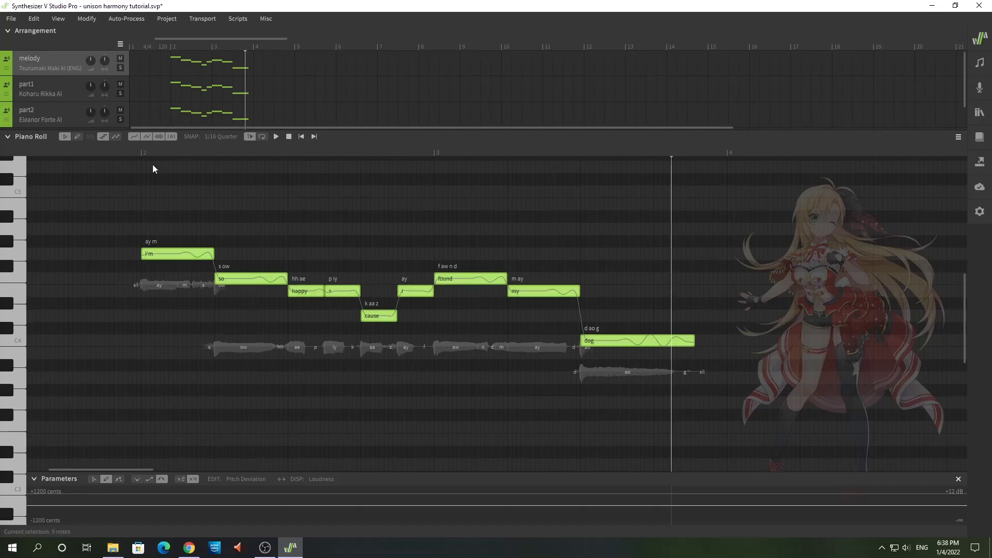
click(126, 19)
click(136, 48)
click(442, 282)
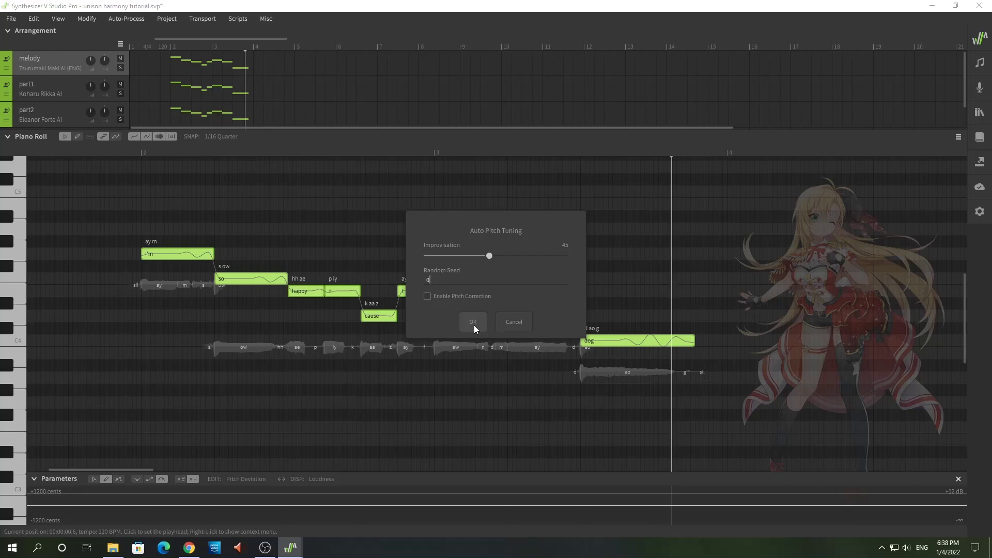
click(473, 324)
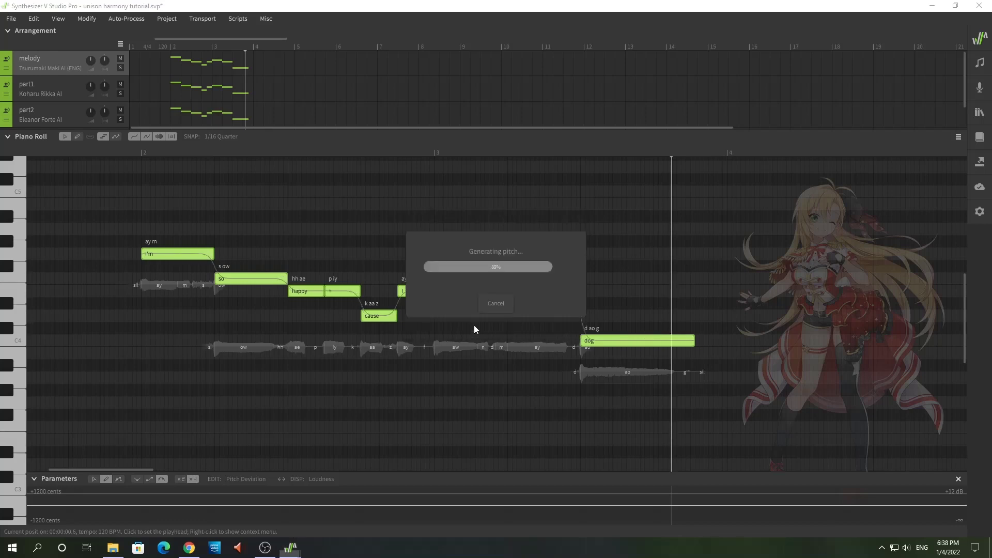
- Select all of part1's notes and bring up the Auto Pitch Tuning settings
click(73, 92)
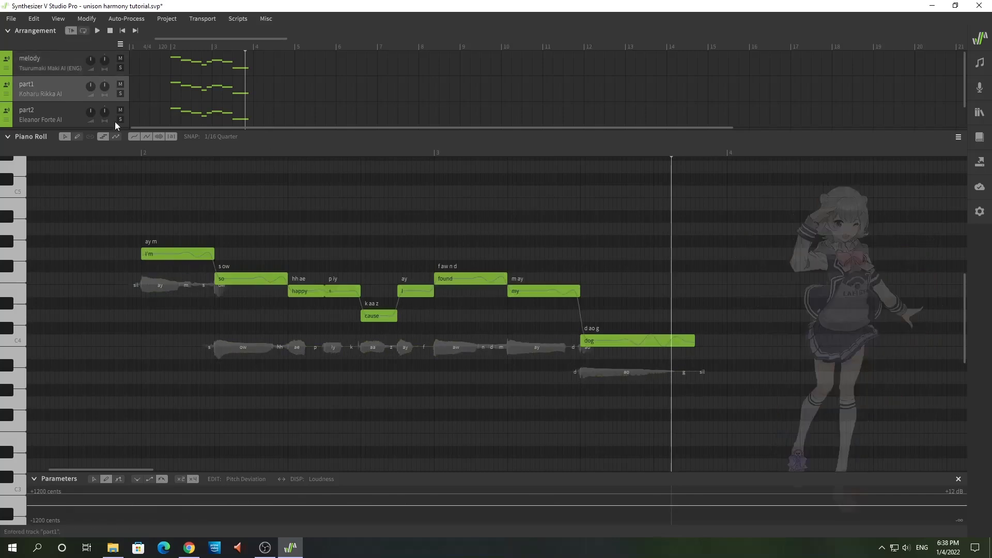
click(172, 221)
key(ctrl+a)
click(126, 18)
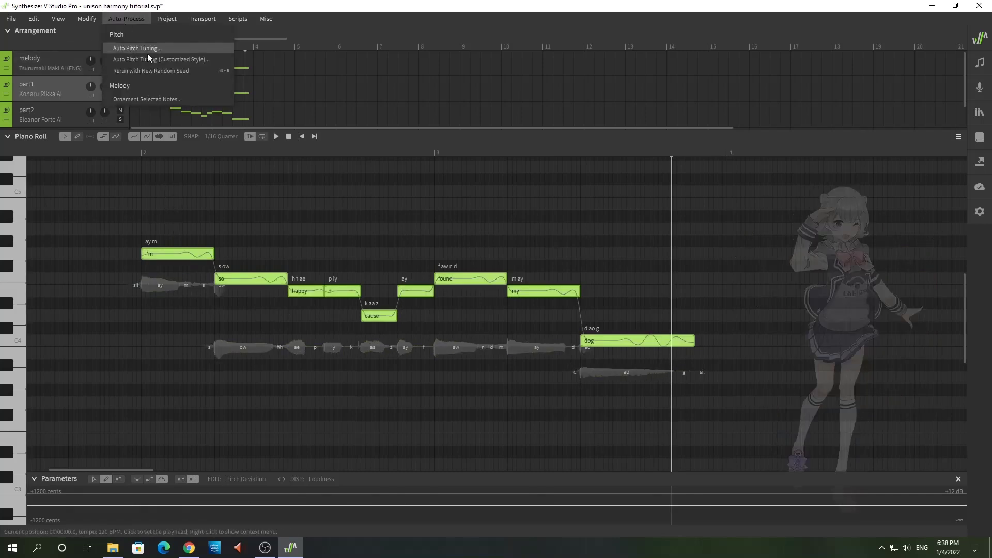
click(147, 51)
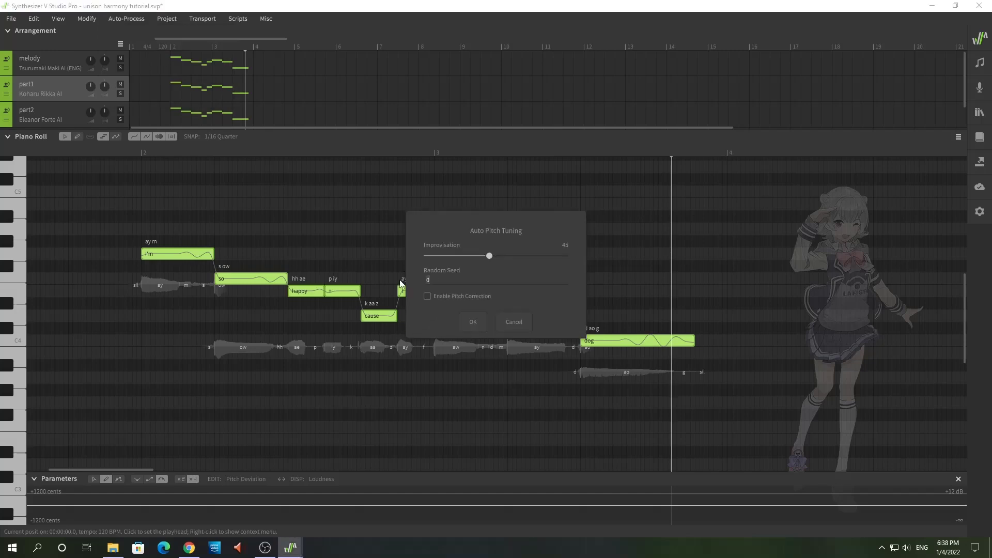
- Apply auto pitch tuning to part1, then to all part2 notes with seed 2
click(470, 323)
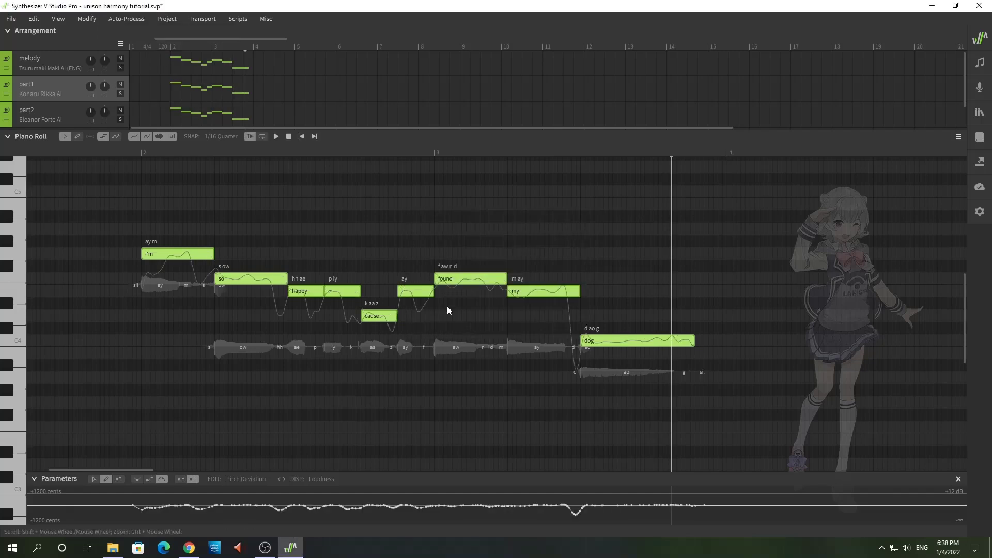
click(71, 113)
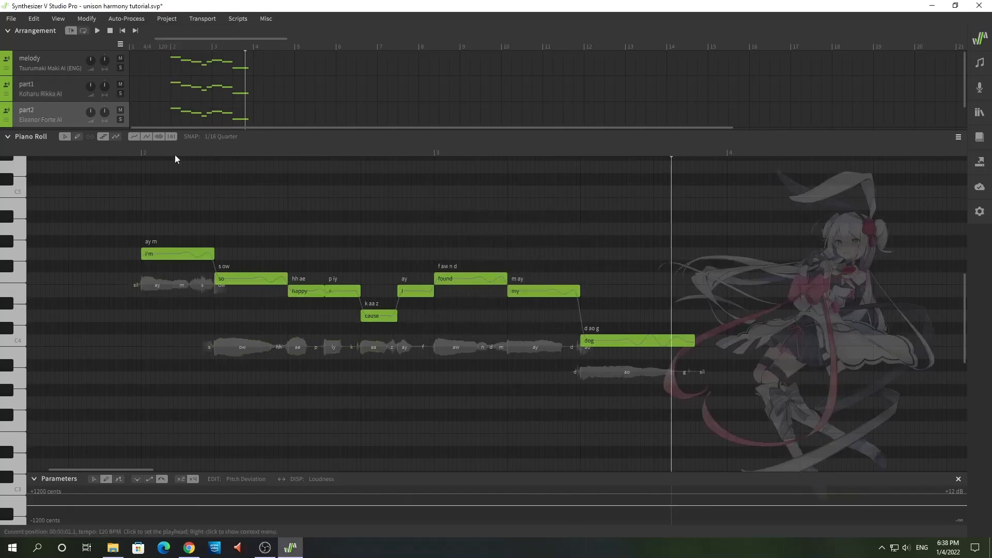
click(173, 201)
key(ctrl+a)
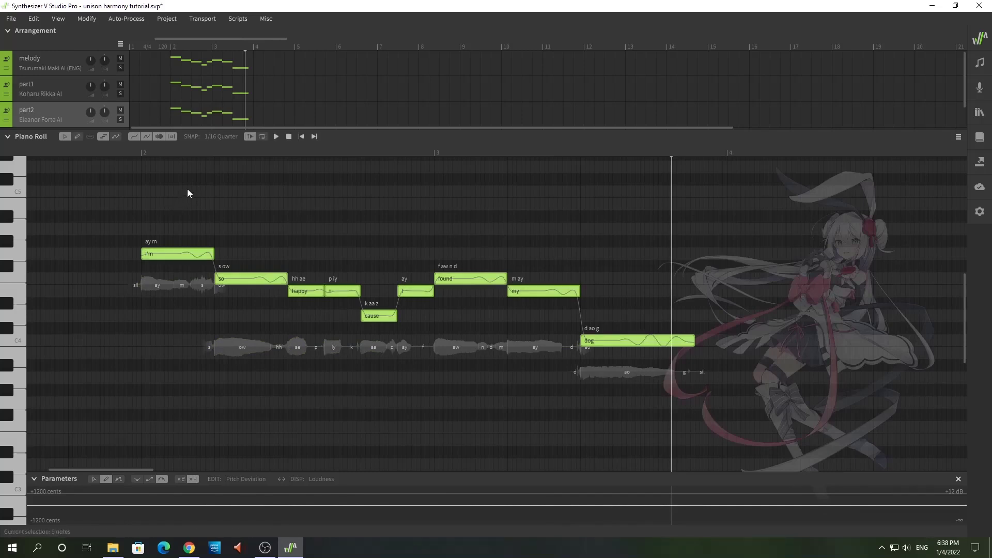
click(129, 21)
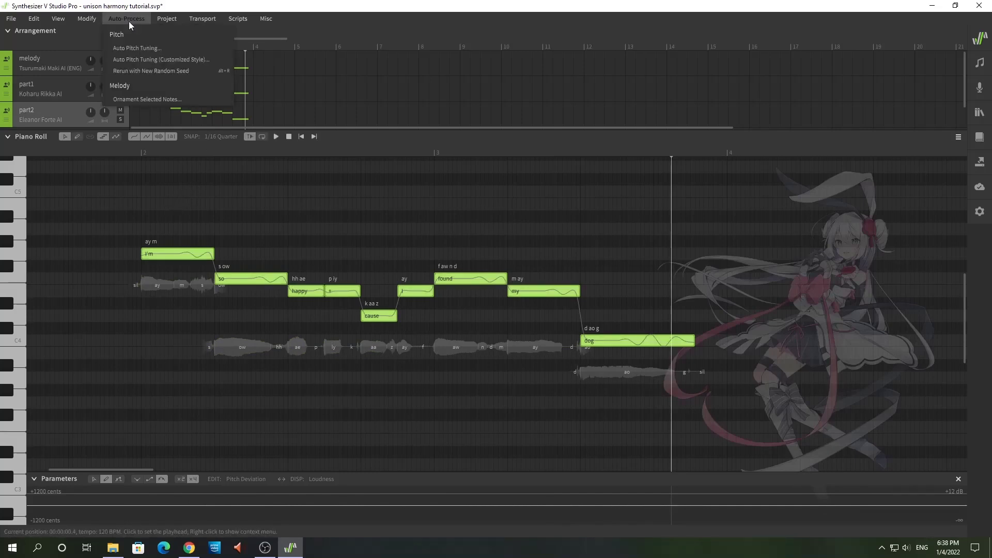
click(140, 48)
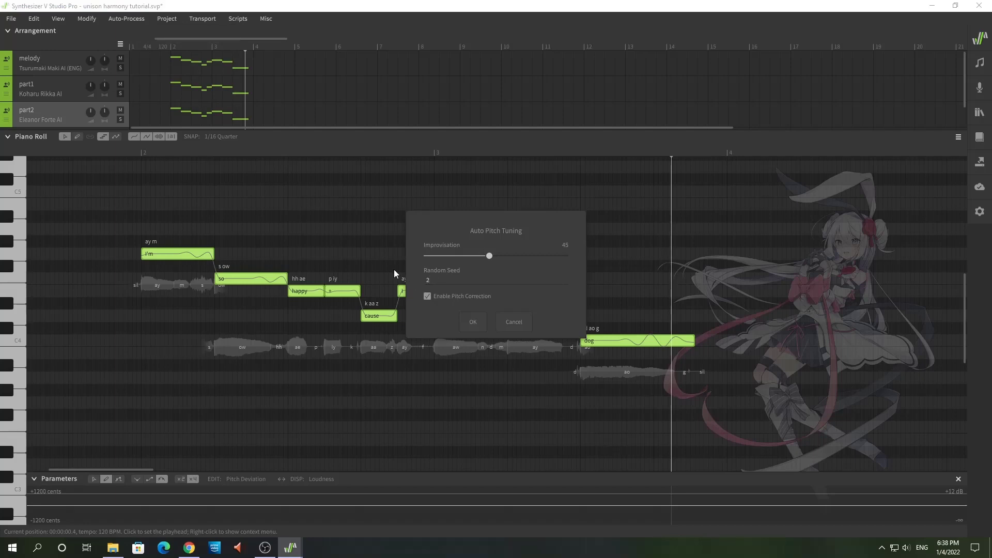
click(473, 322)
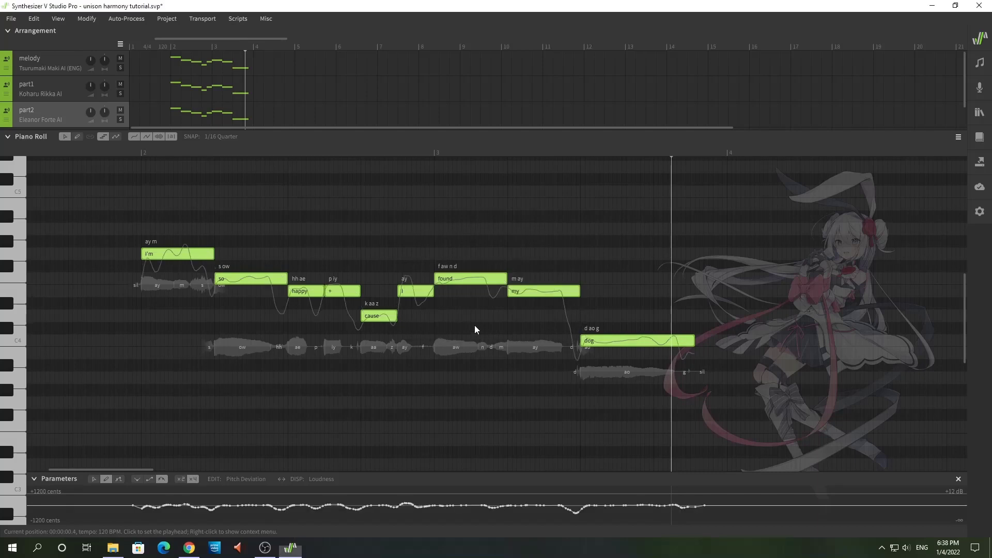
click(72, 58)
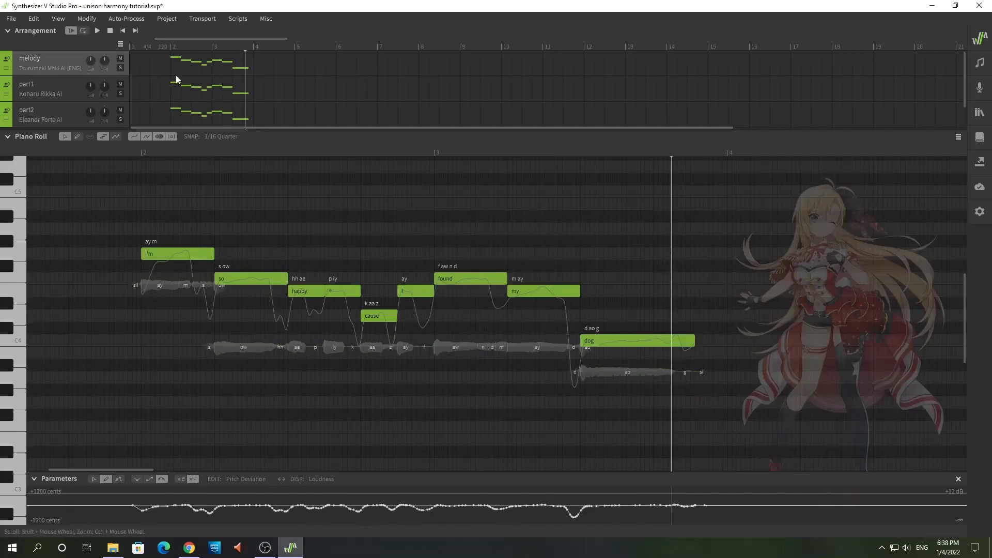
- Flip between the melody, part1 and part2 tracks to compare their pitch curves
click(72, 87)
click(70, 117)
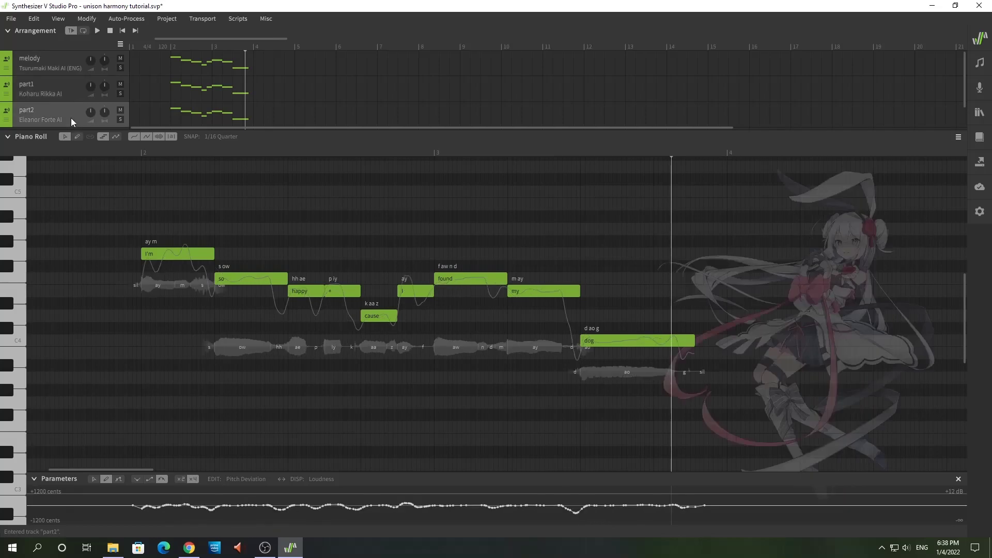
click(71, 89)
click(71, 60)
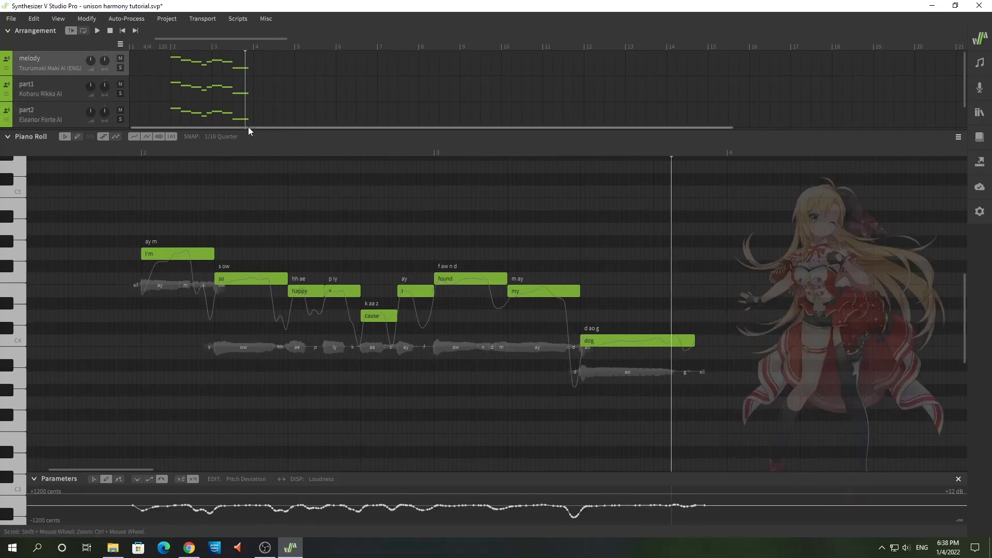
- Play the song from near the beginning, then select the part1 track
click(116, 149)
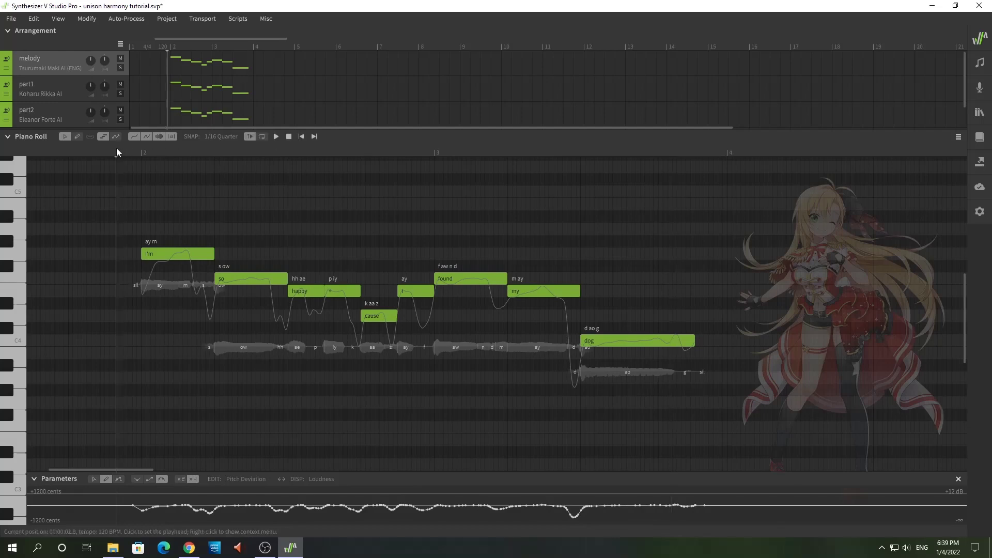
key(space)
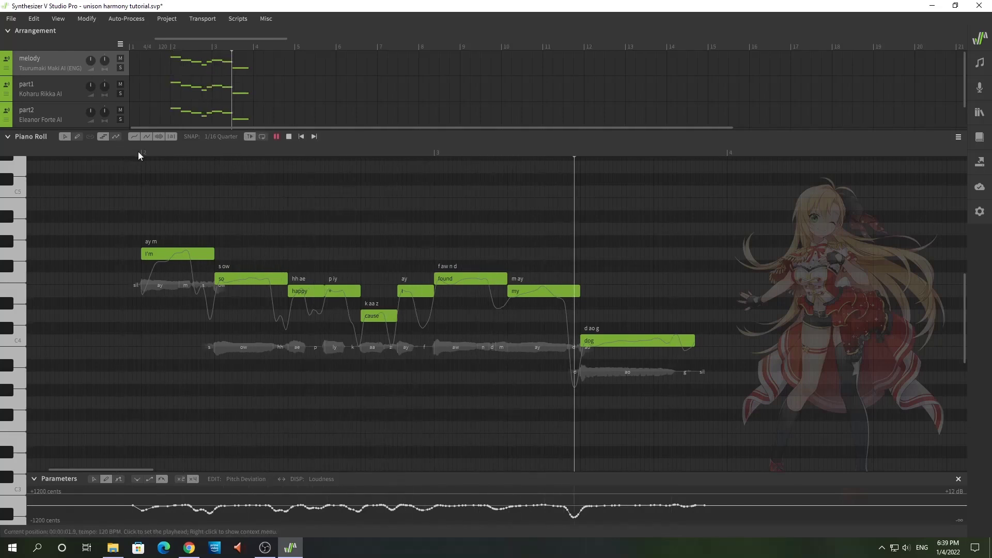
key(space)
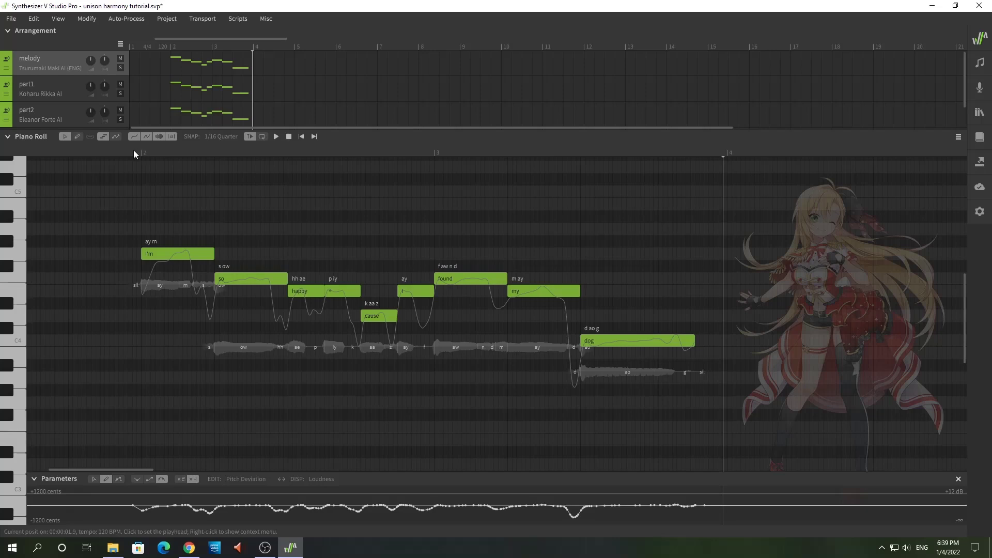
click(129, 150)
key(space)
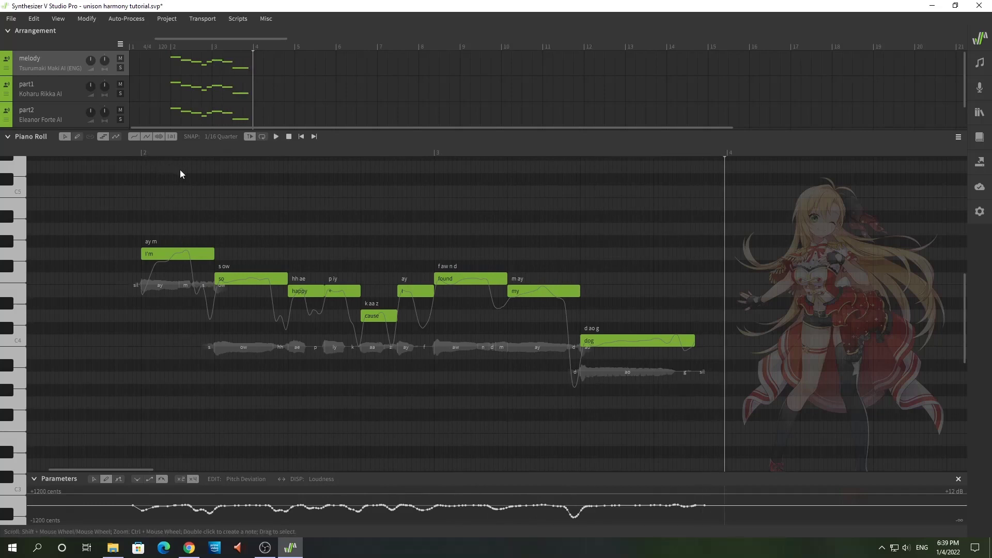
click(73, 94)
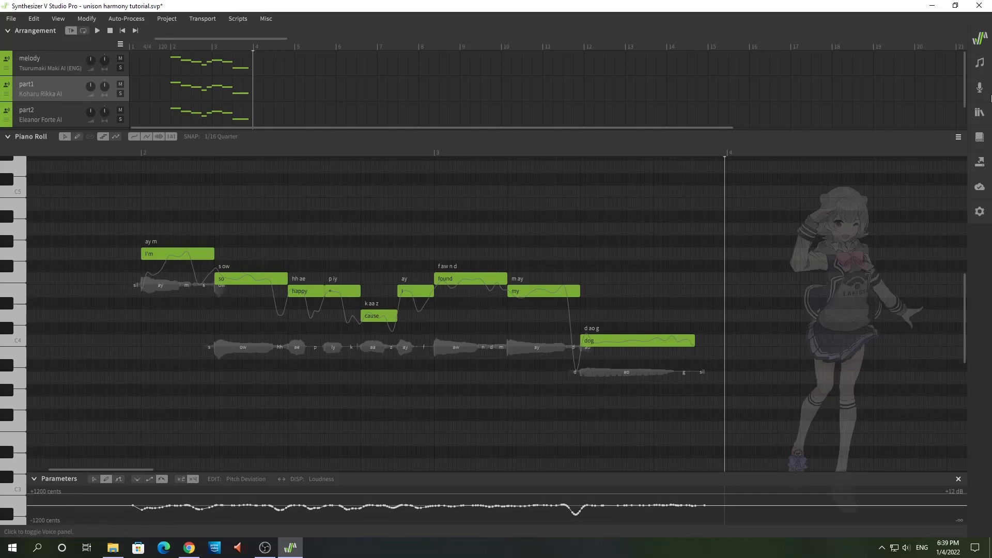
- Detune part1's voice by setting its Pitch Shift to -5 cents
click(979, 88)
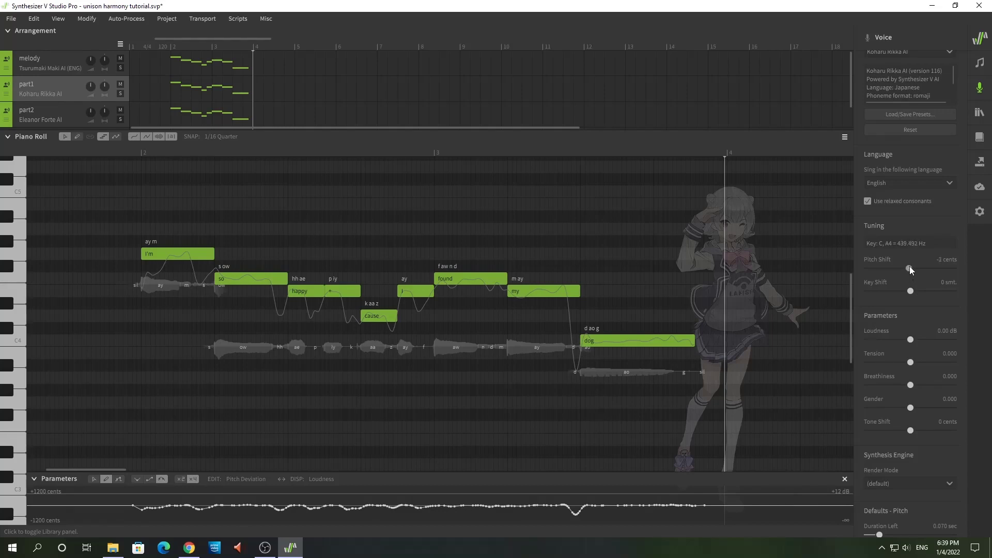
drag(907, 267, 906, 267)
click(979, 90)
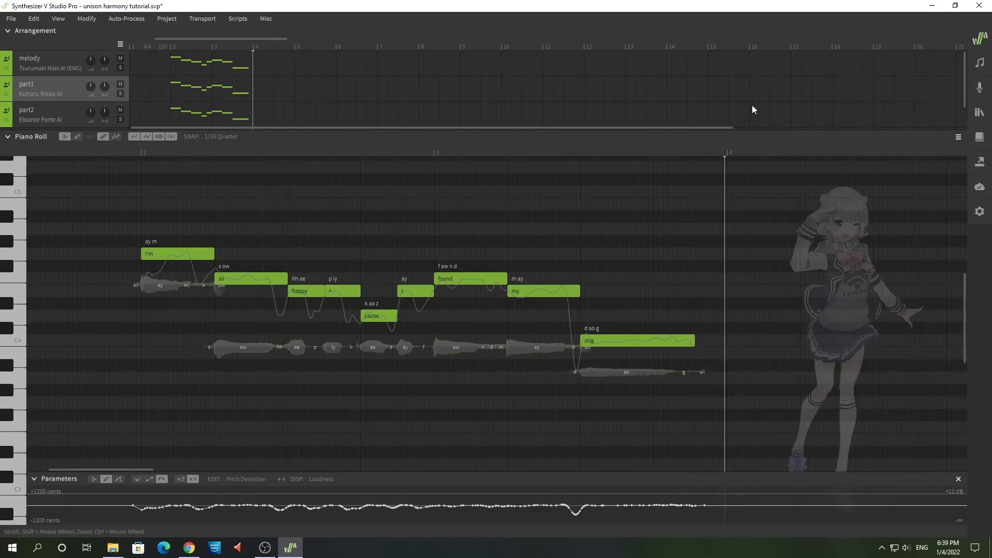
click(120, 150)
key(space)
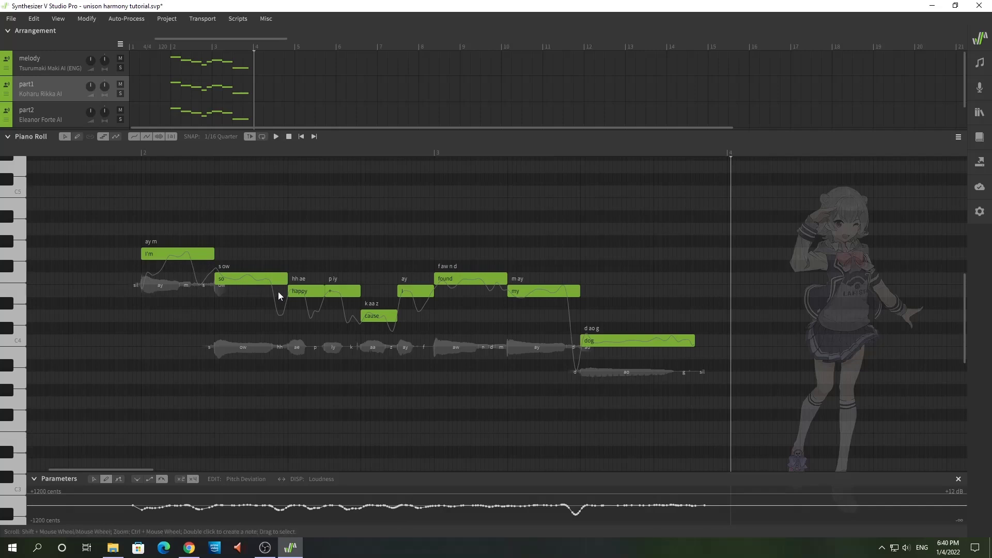
click(197, 257)
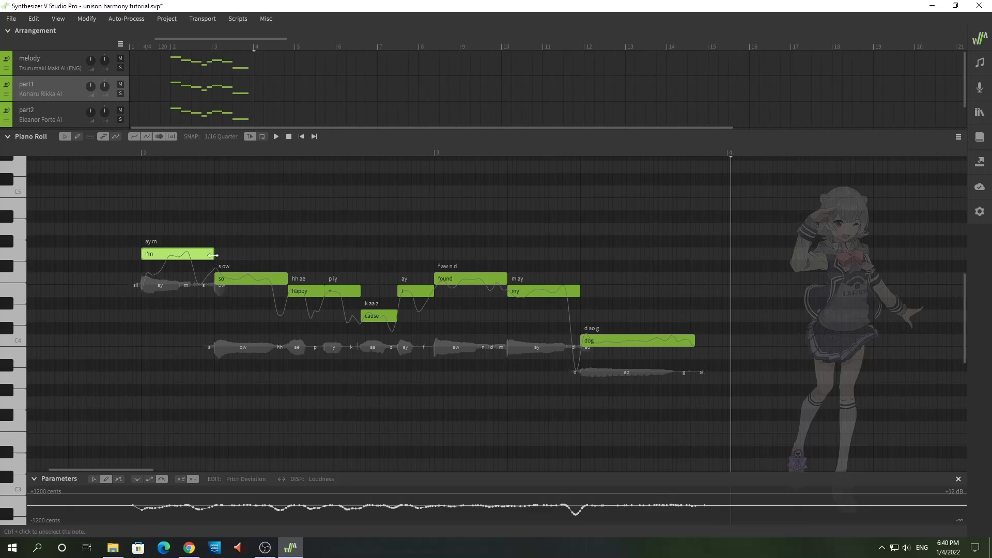
- In part1, start 'cause' slightly earlier, lengthen 'found' and 'dog', and save
mouse_move(212, 254)
mouse_down()
mouse_move(251, 255)
mouse_move(196, 258)
mouse_move(229, 256)
mouse_move(219, 257)
mouse_up()
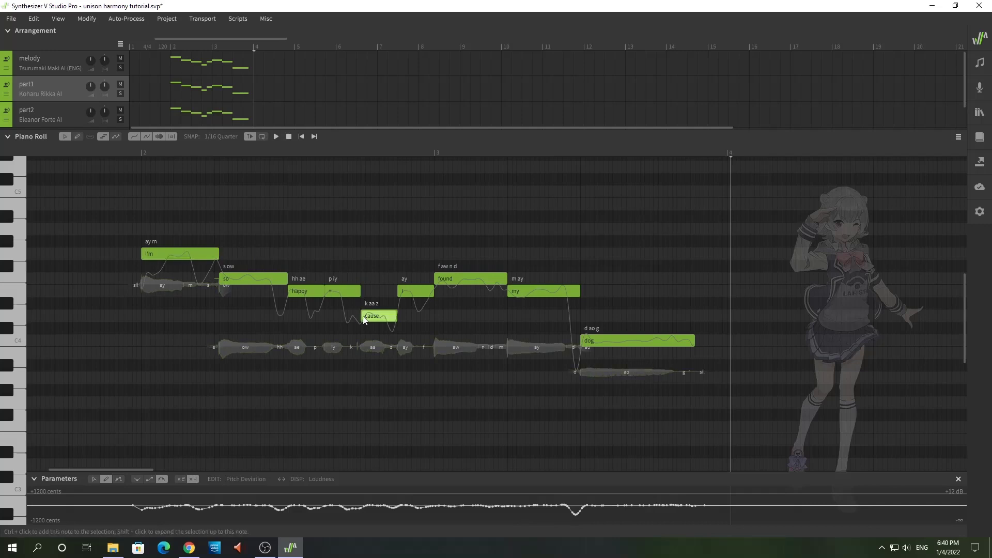
drag(361, 316, 356, 316)
key(ctrl+s)
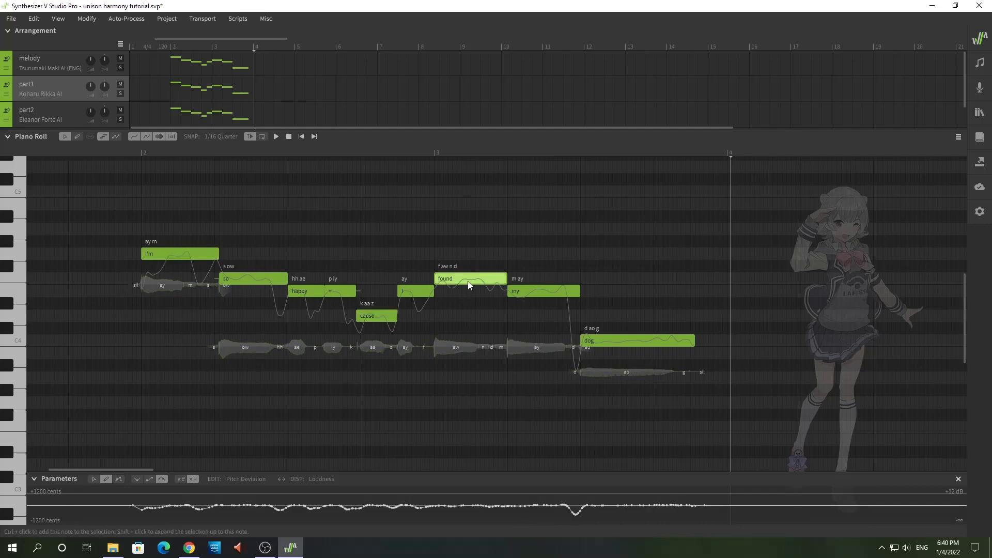
drag(507, 279, 511, 279)
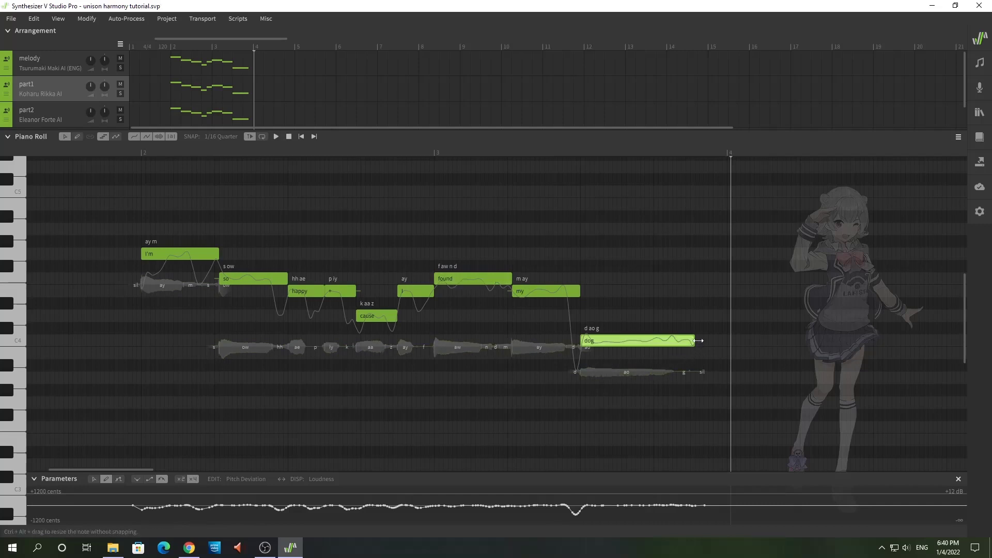
drag(695, 341, 698, 342)
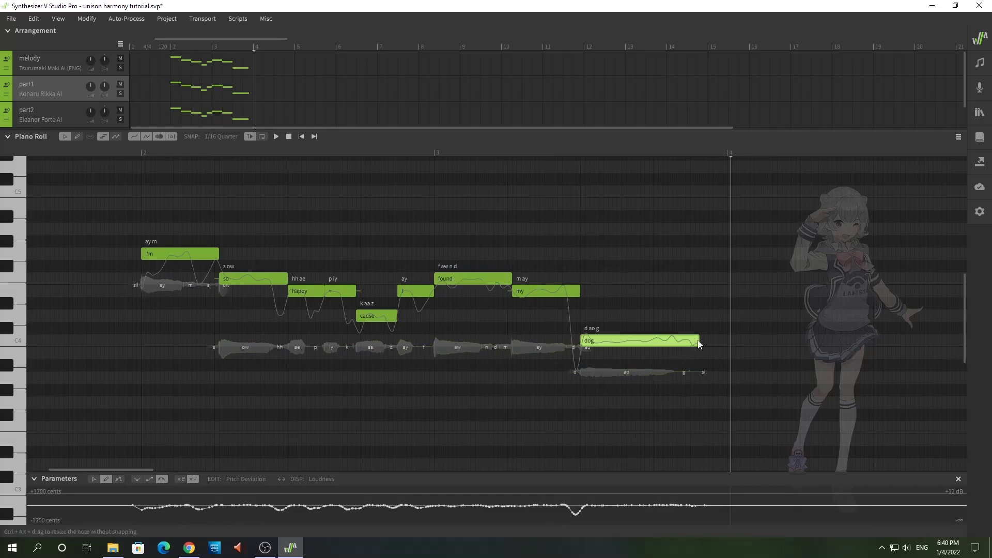
click(57, 113)
- Nudge part2's edges: I'm, so, found, my, dog earlier; lengthen so and +; shorten dog
drag(141, 254, 137, 253)
drag(215, 279, 210, 279)
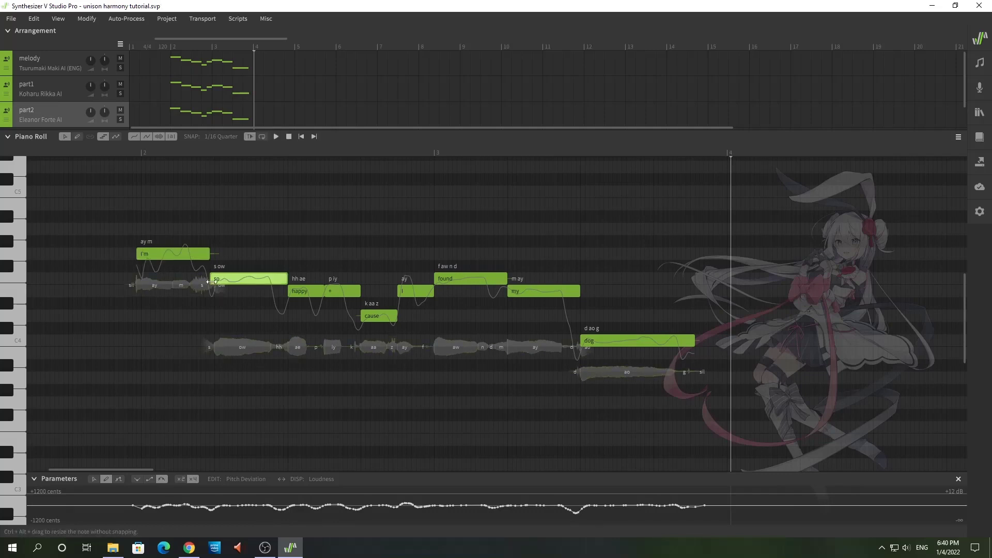
drag(287, 279, 291, 280)
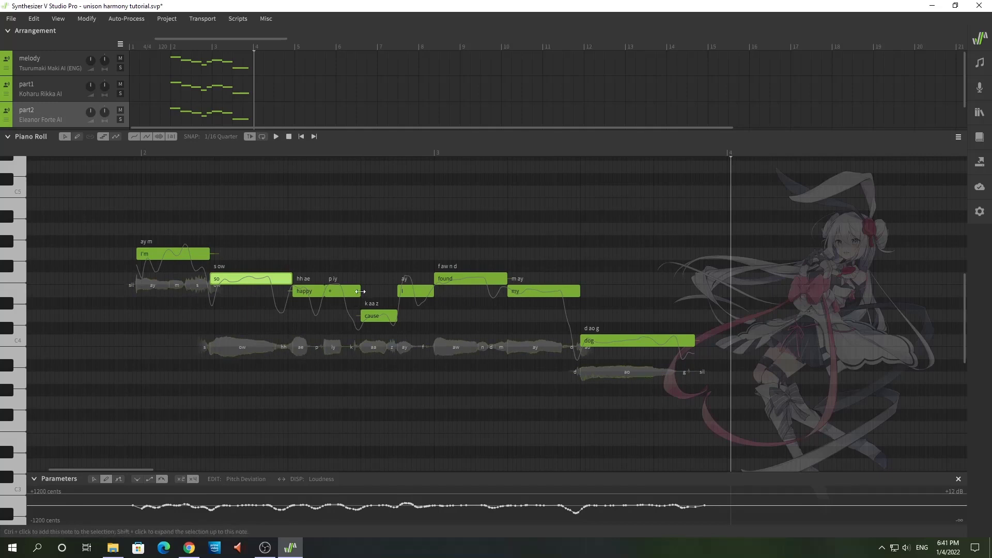
drag(361, 291, 364, 291)
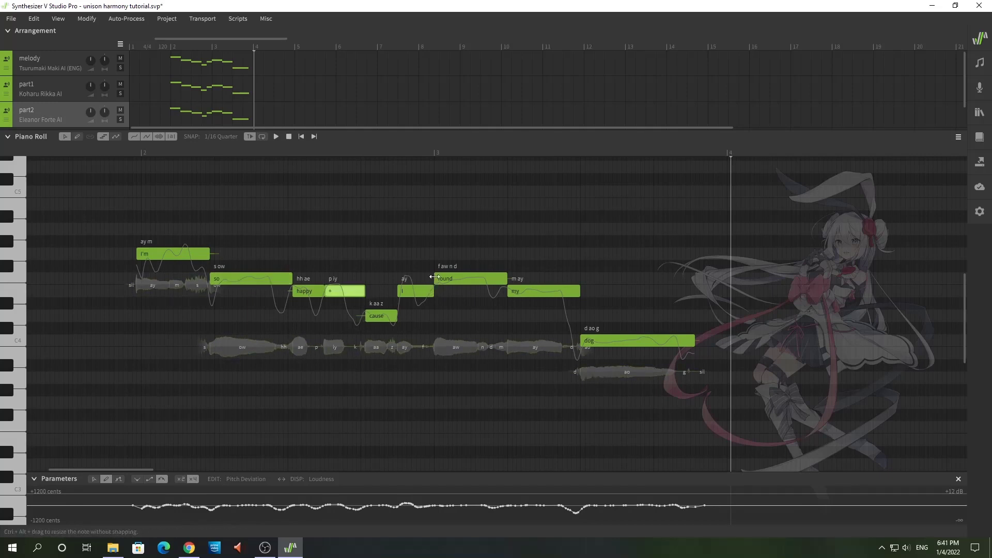
drag(434, 279, 429, 279)
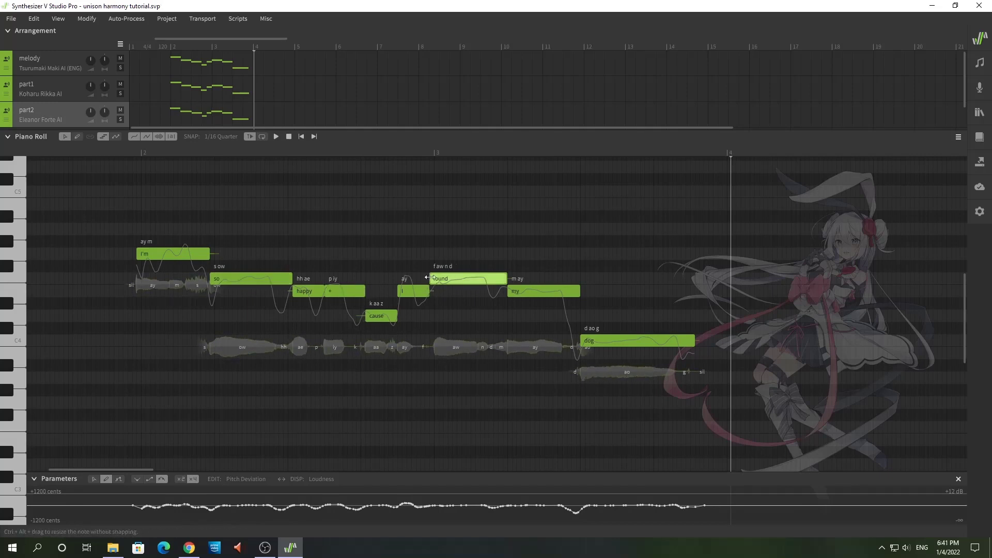
click(507, 291)
drag(504, 290, 500, 291)
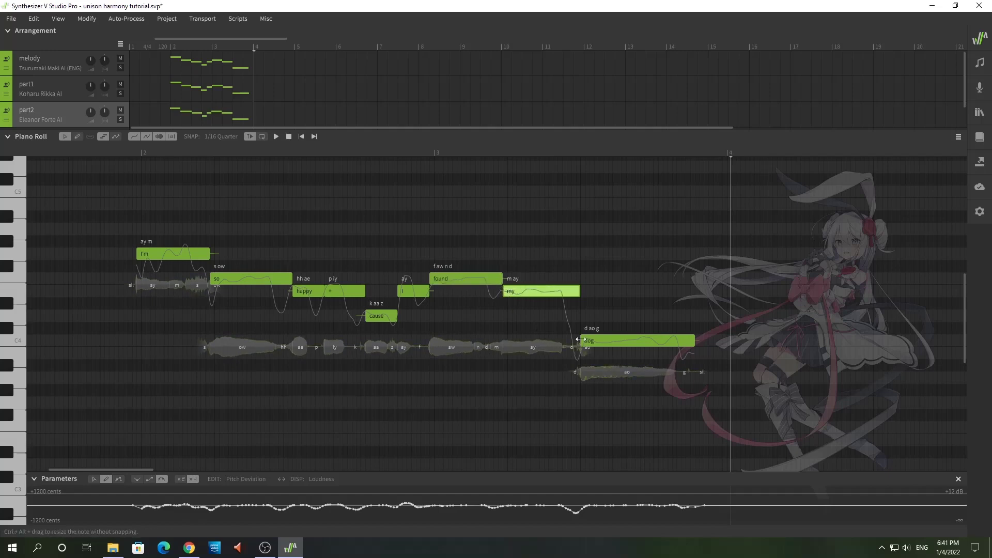
drag(579, 341, 576, 341)
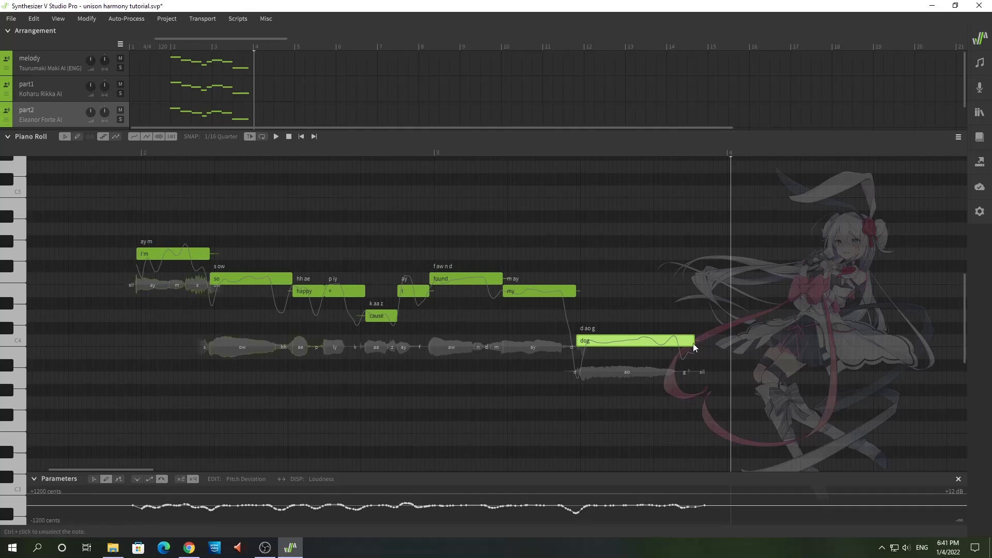
drag(694, 346, 690, 346)
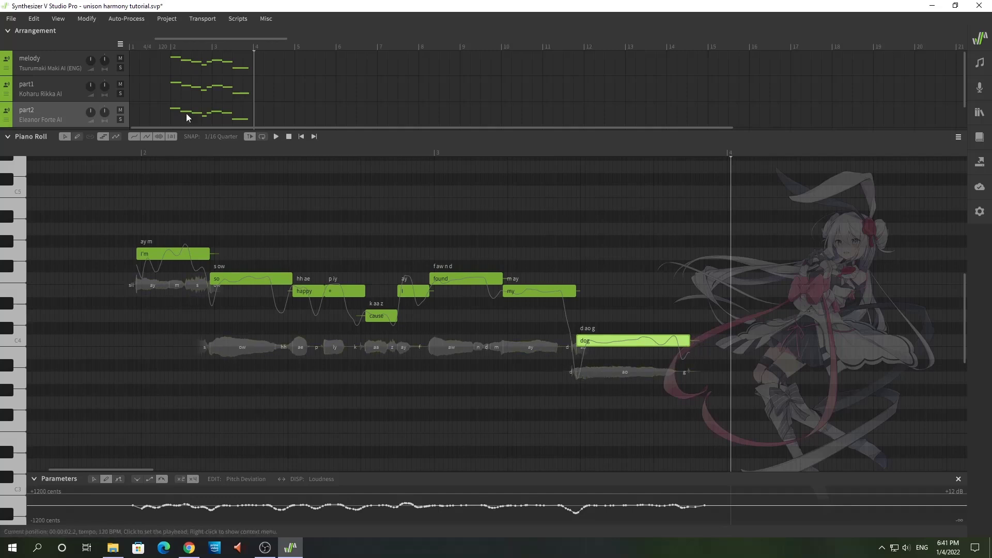
click(118, 153)
key(space)
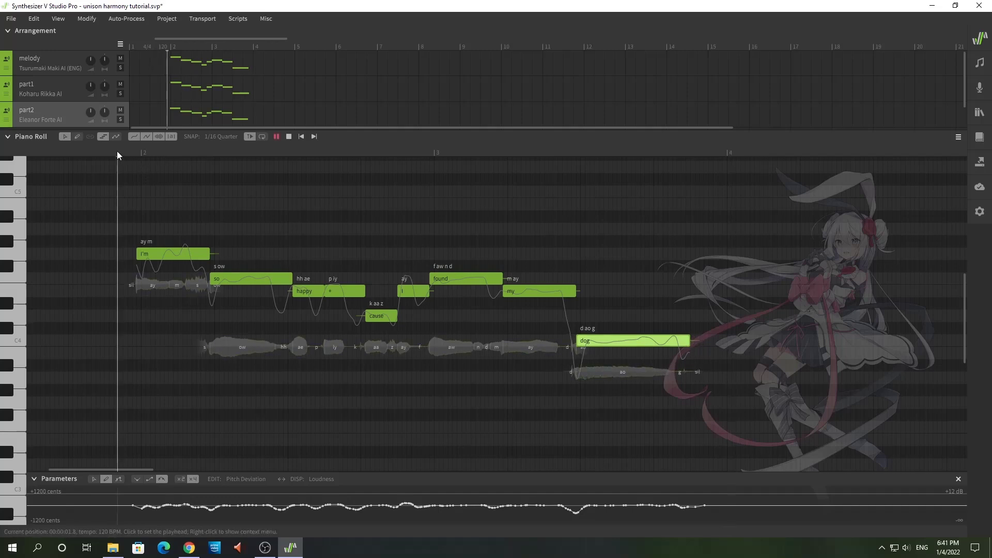